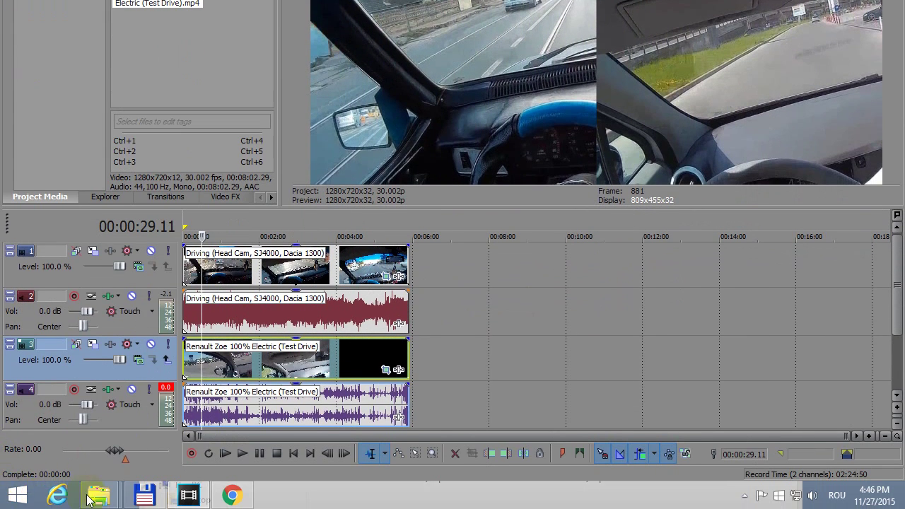
- From the driving folder, play the Driving (Head Cam) video, skip to its middle, then close it
mouse_move(95, 495)
left_click(115, 394)
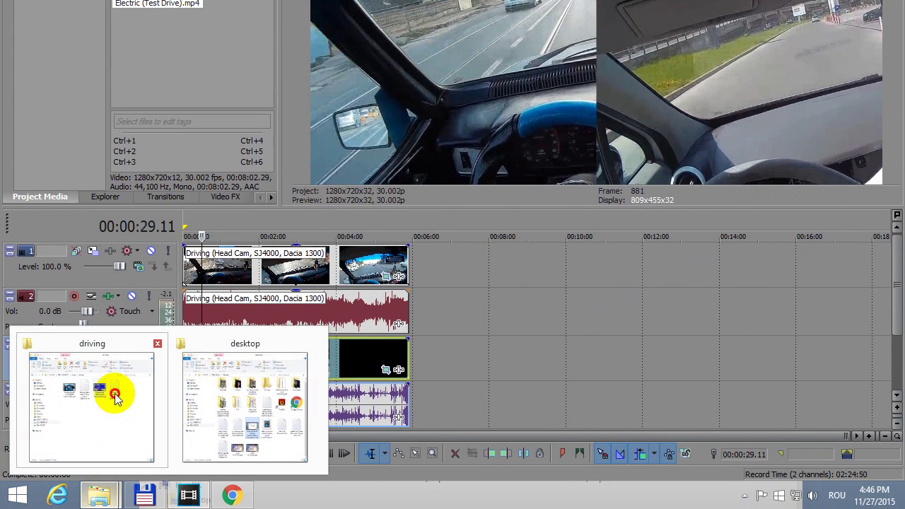
double_click(359, 409)
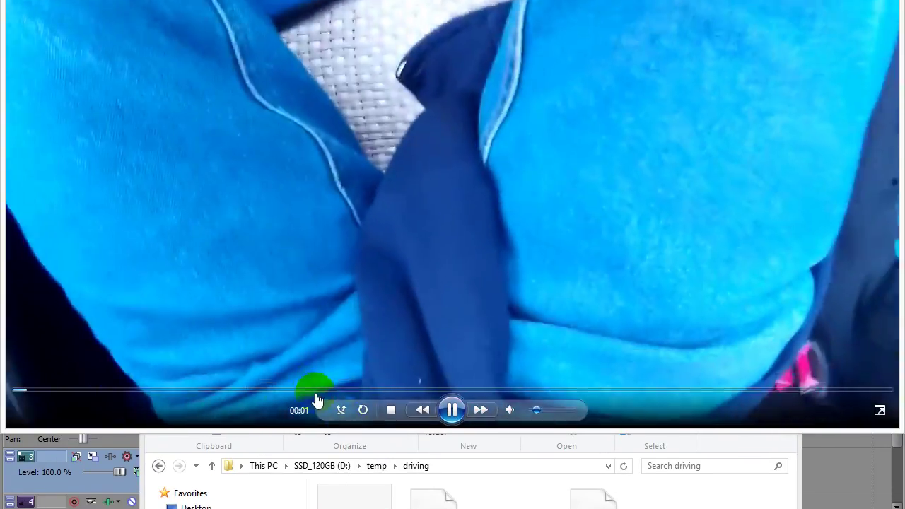
left_click(326, 390)
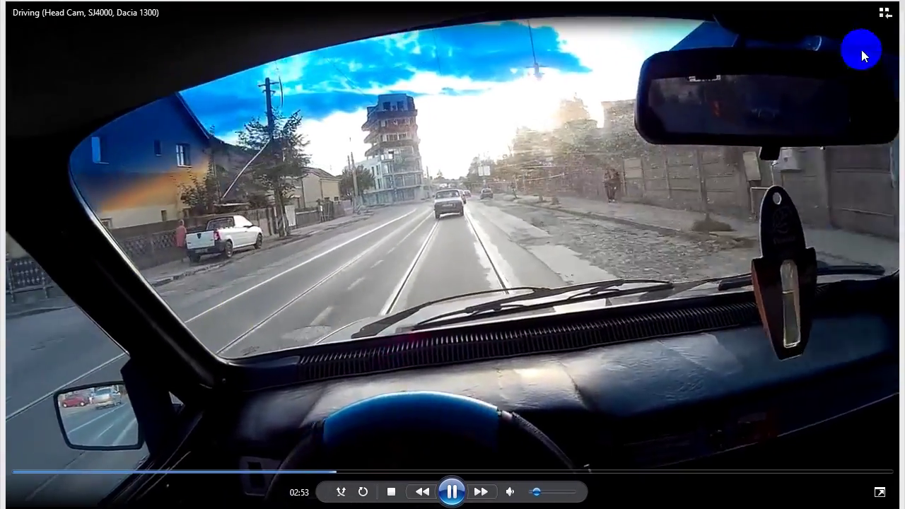
left_click(884, 22)
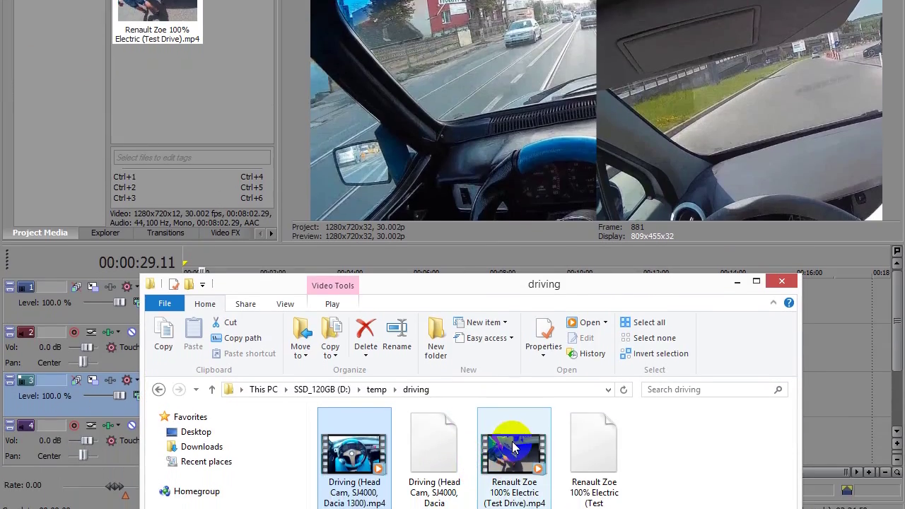
- Play the Renault Zoe video, watch it full screen, then return to windowed playback
left_click(499, 357)
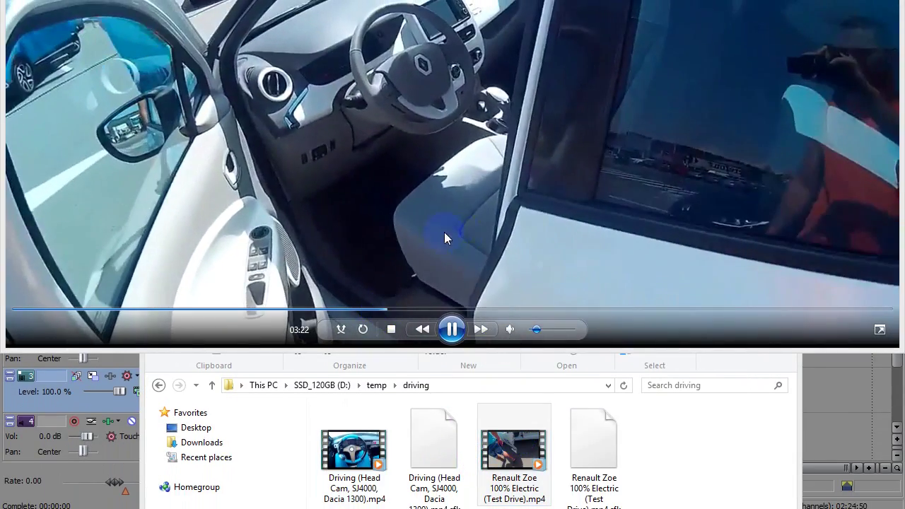
double_click(456, 84)
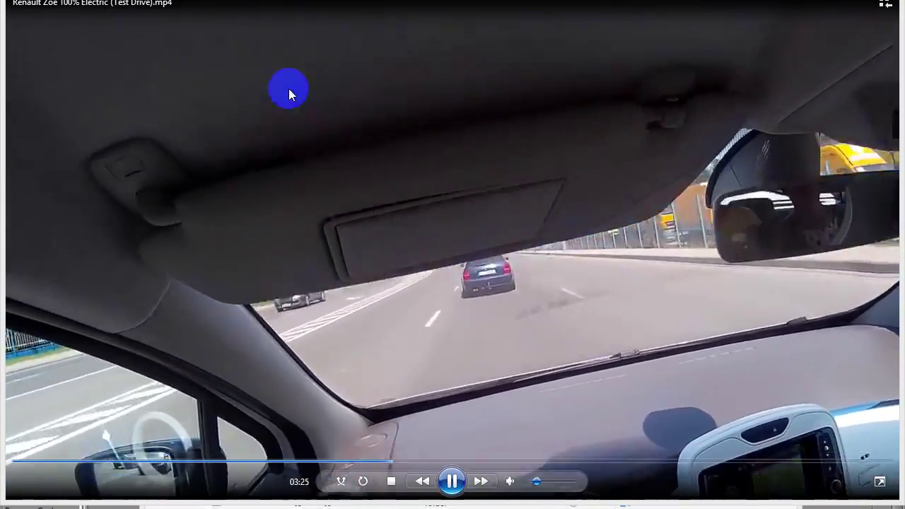
left_click_drag(525, 292, 497, 185)
double_click(501, 186)
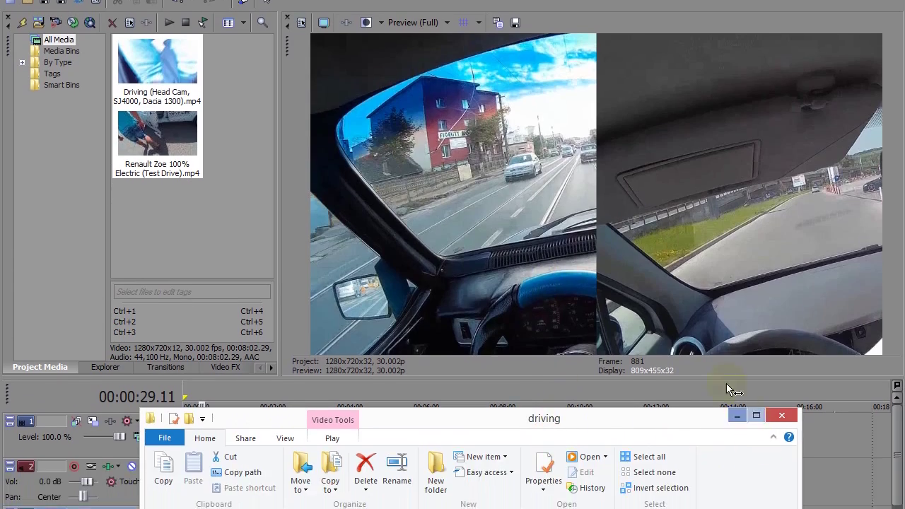
- Minimize the driving folder and play the existing side-by-side project, stopping it with Space
left_click(737, 460)
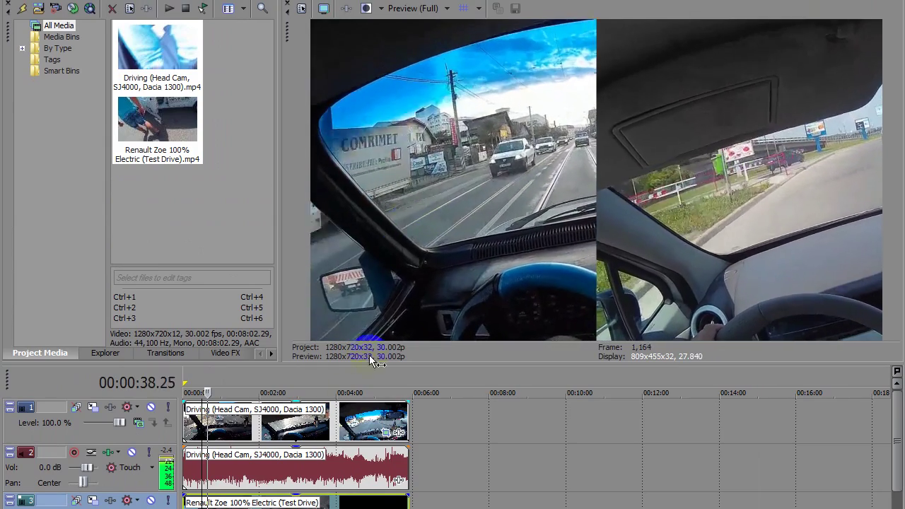
key("space")
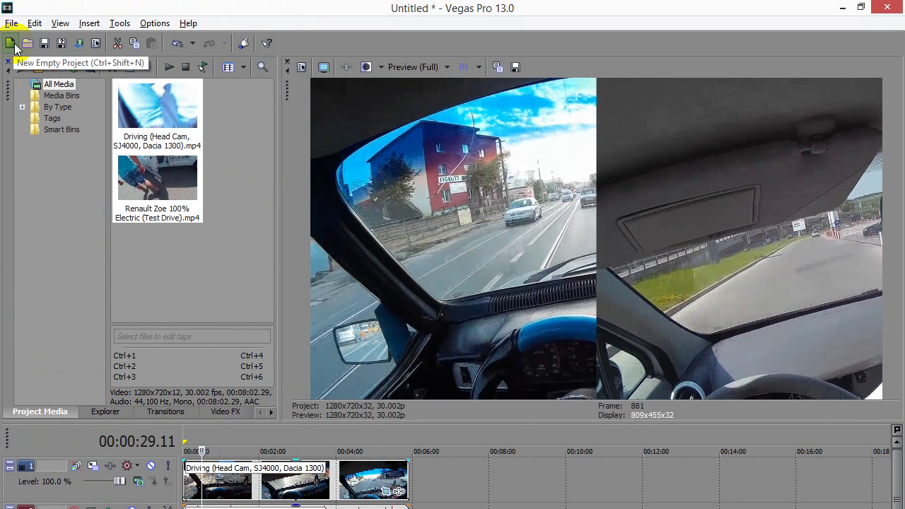
- Start a new empty project without saving, then drag both driving mp4s onto the timeline
left_click(15, 44)
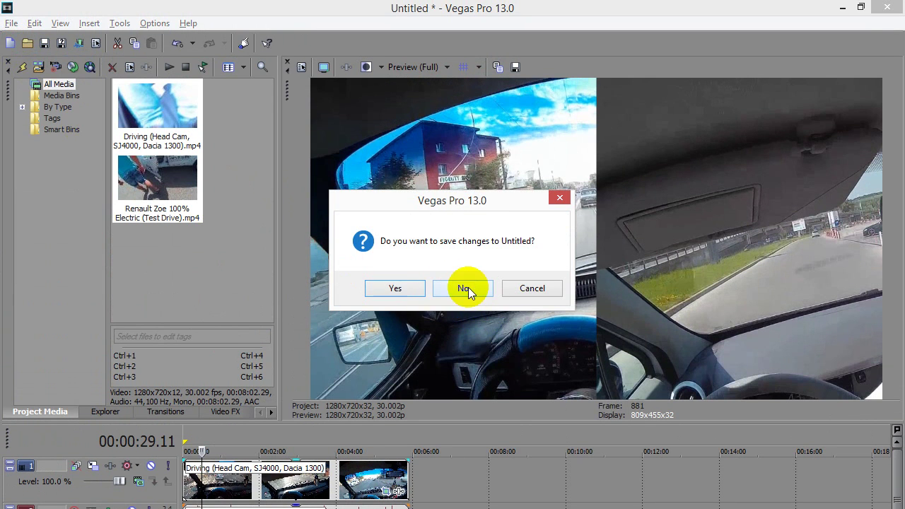
left_click(465, 288)
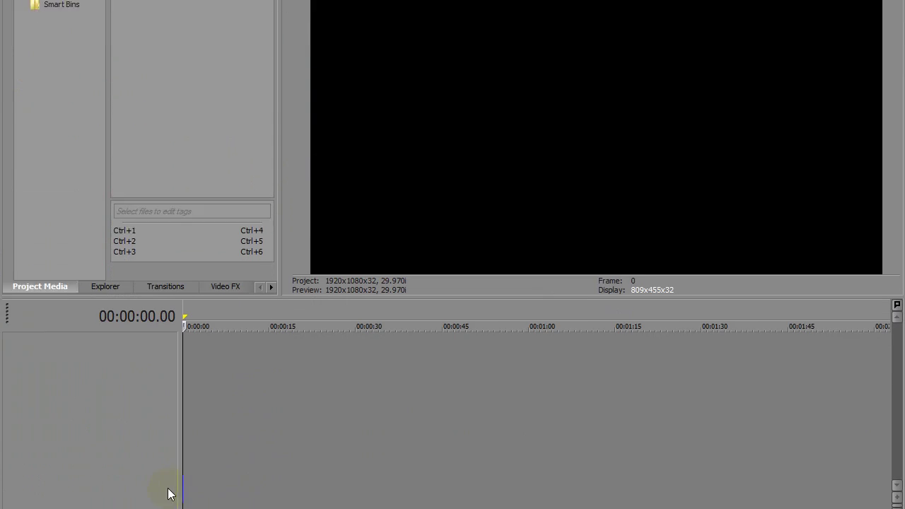
mouse_move(99, 494)
left_click(125, 409)
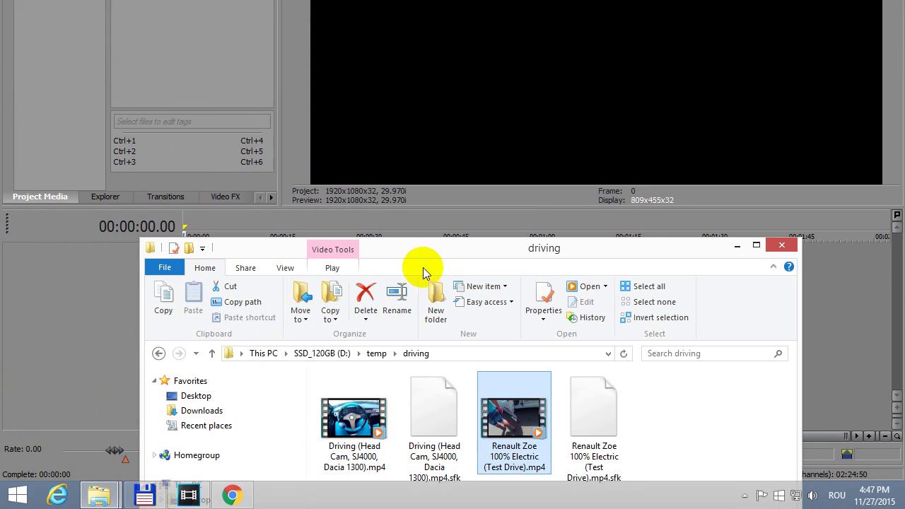
left_click(351, 418)
left_click(527, 418, "ctrl")
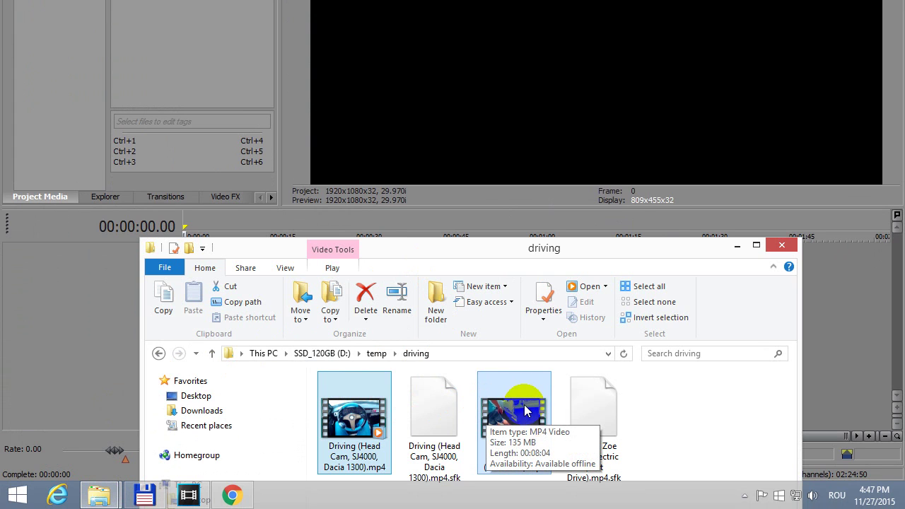
left_click_drag(523, 408, 820, 311)
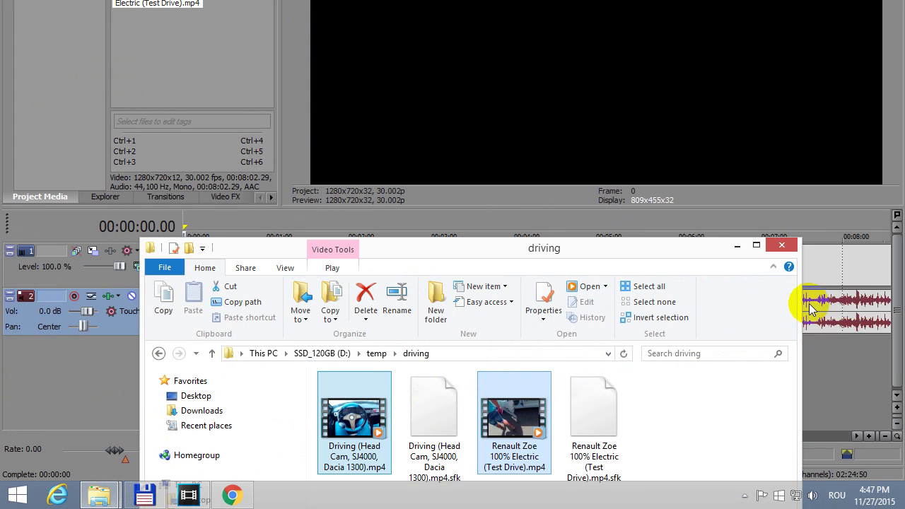
- Place the Driving clip at the timeline start with the Renault Zoe clip after it
left_click(738, 249)
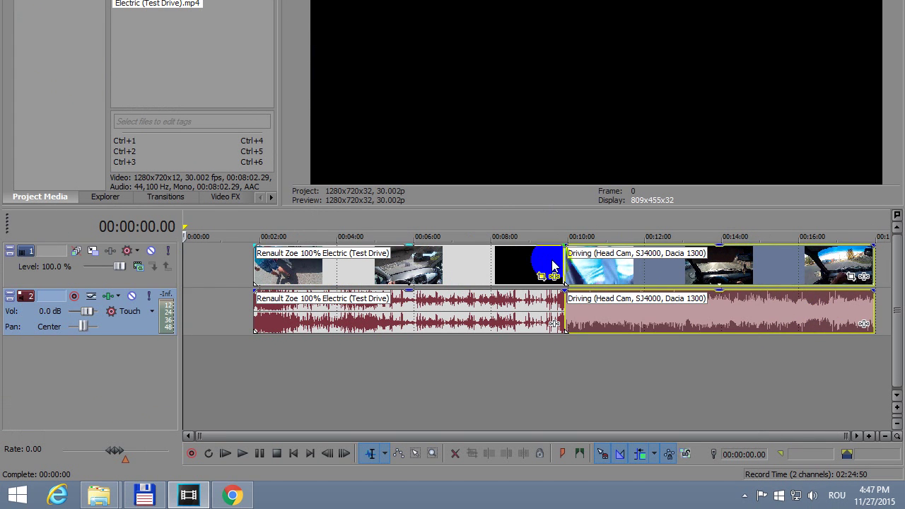
left_click_drag(553, 267, 428, 263)
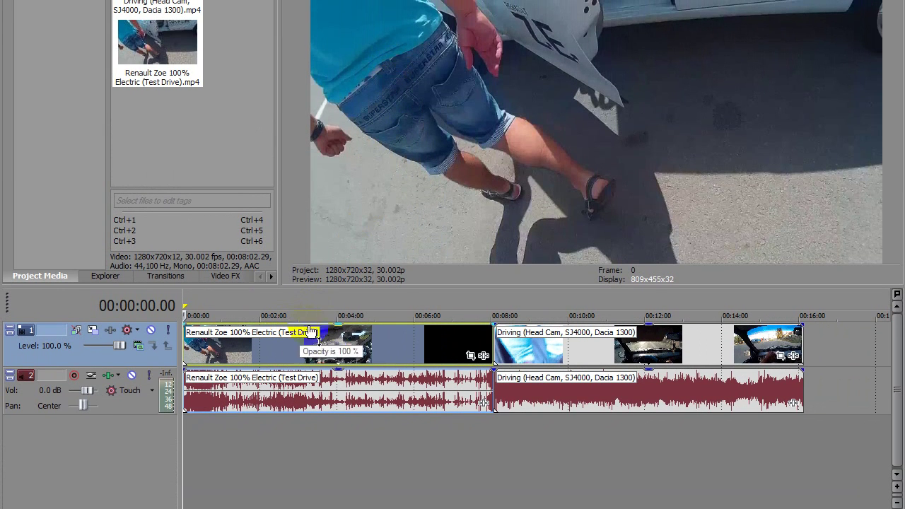
left_click(476, 343)
left_click_drag(469, 345, 601, 346)
left_click(677, 347)
left_click_drag(719, 348, 254, 336)
left_click_drag(541, 343, 739, 345)
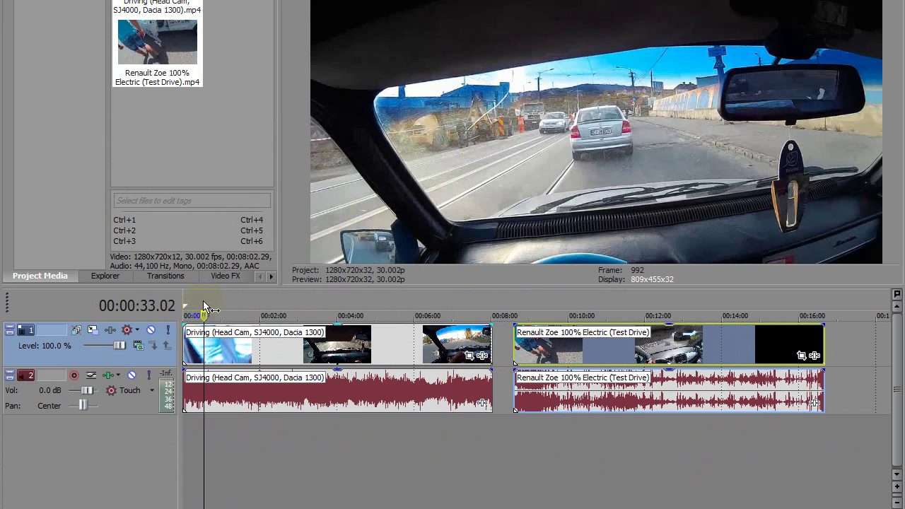
- Trim the openings of the Driving clip and the Renault Zoe clip, where its drive begins
left_click(195, 340)
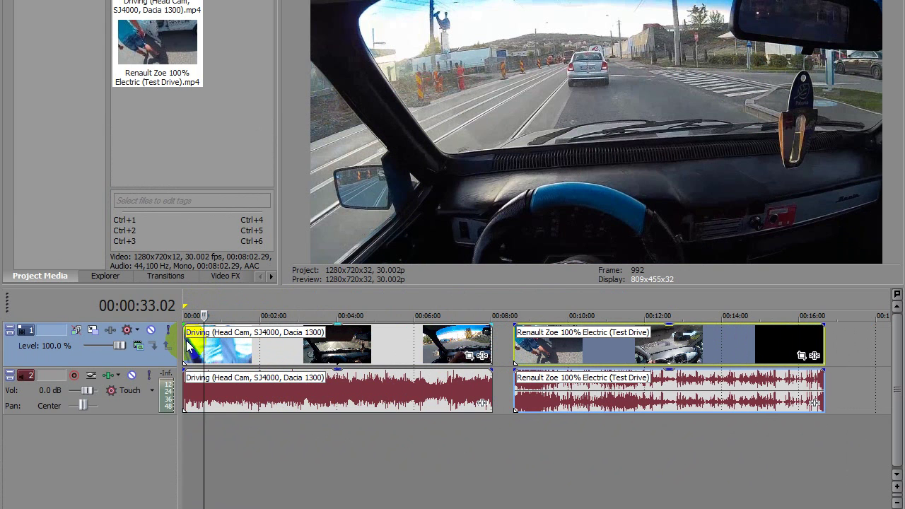
left_click_drag(189, 346, 205, 347)
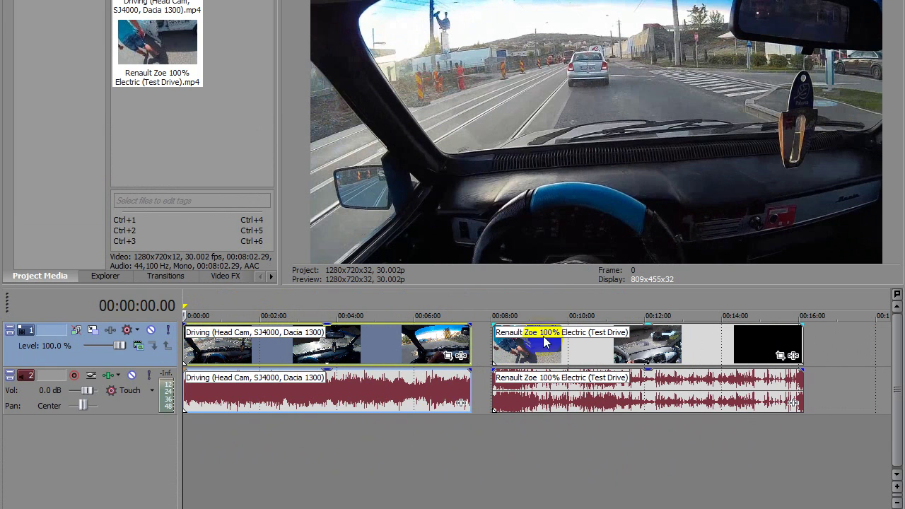
left_click(516, 298)
left_click(543, 298)
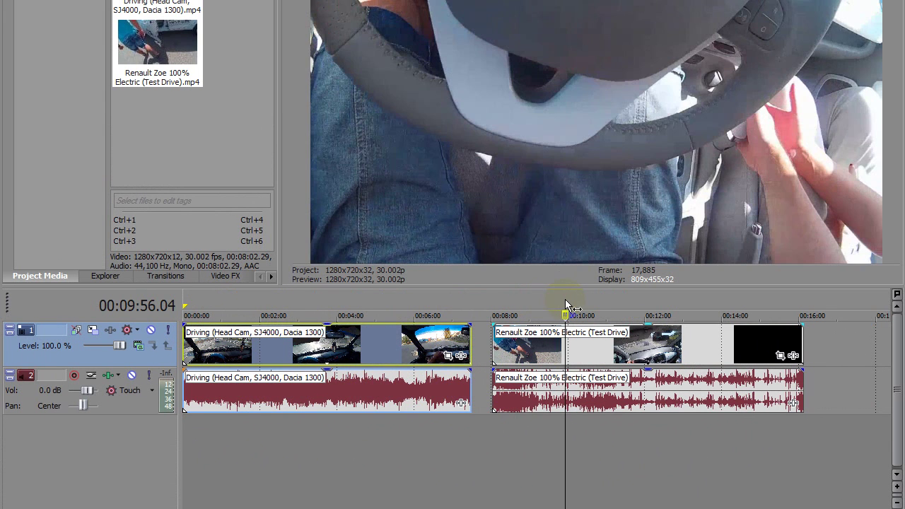
left_click_drag(565, 303, 580, 315)
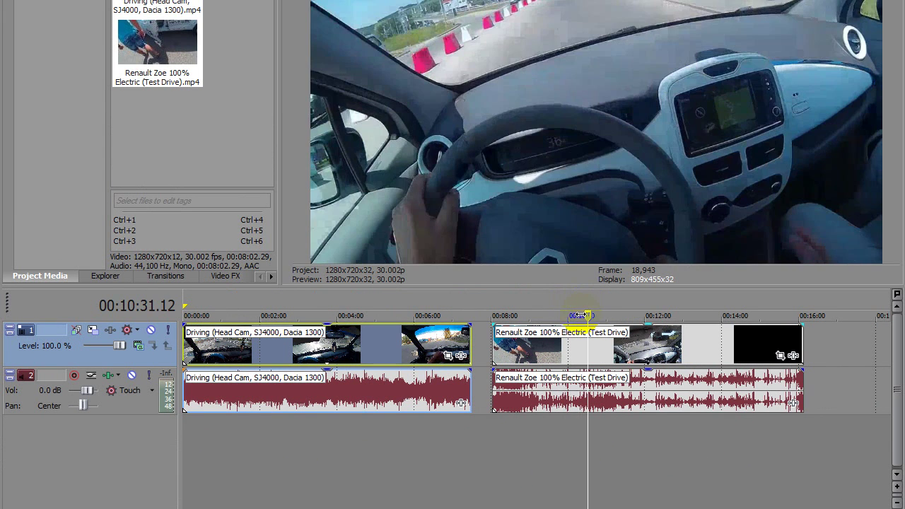
left_click(510, 350)
left_click_drag(496, 338, 587, 344)
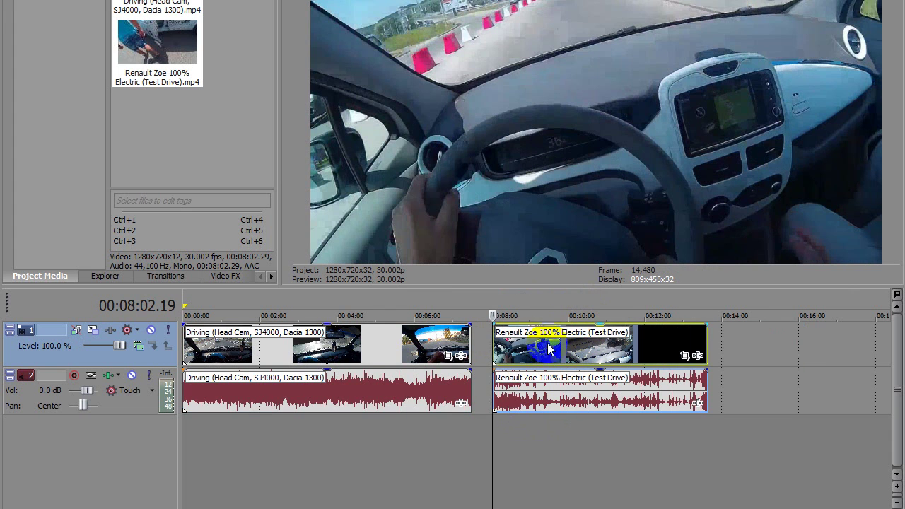
- Move Renault Zoe video and audio to new tracks 3 and 4 at 0:00, trimming the Driving clip's end to match
left_click_drag(551, 347, 562, 432)
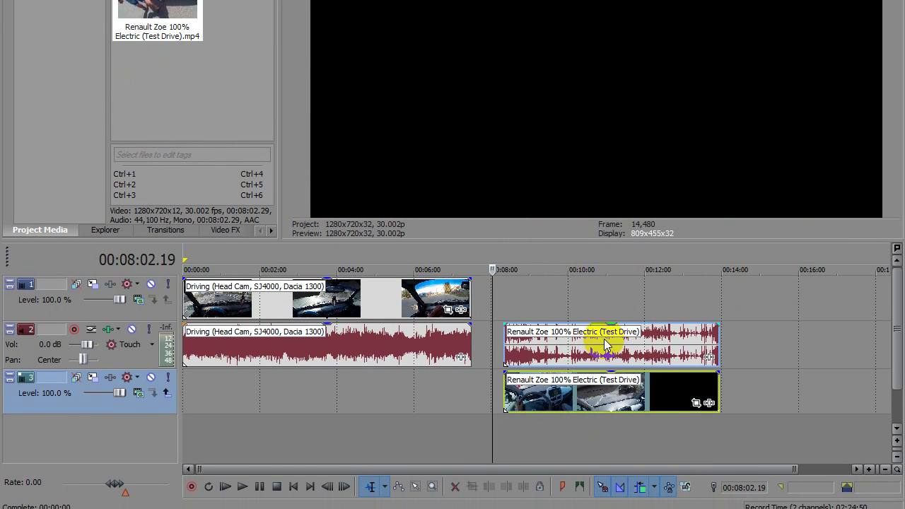
left_click_drag(605, 344, 632, 432)
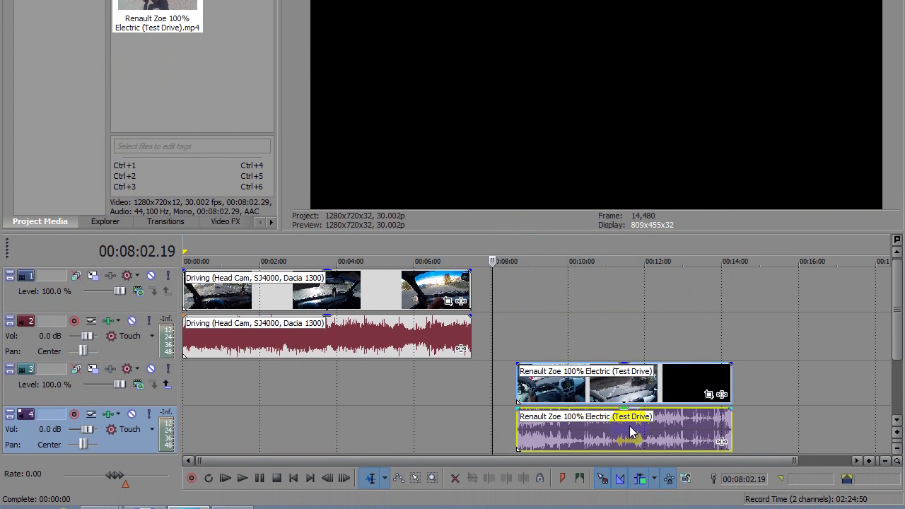
left_click_drag(619, 387, 286, 387)
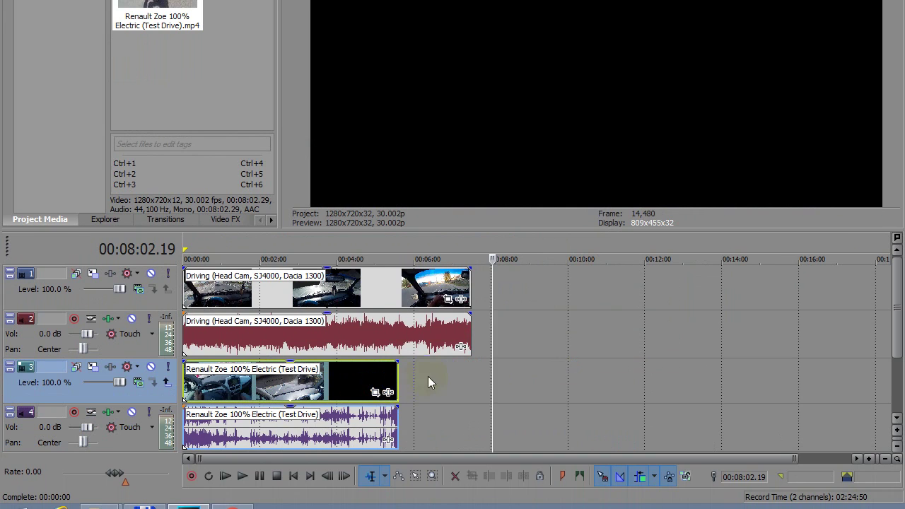
left_click(259, 259)
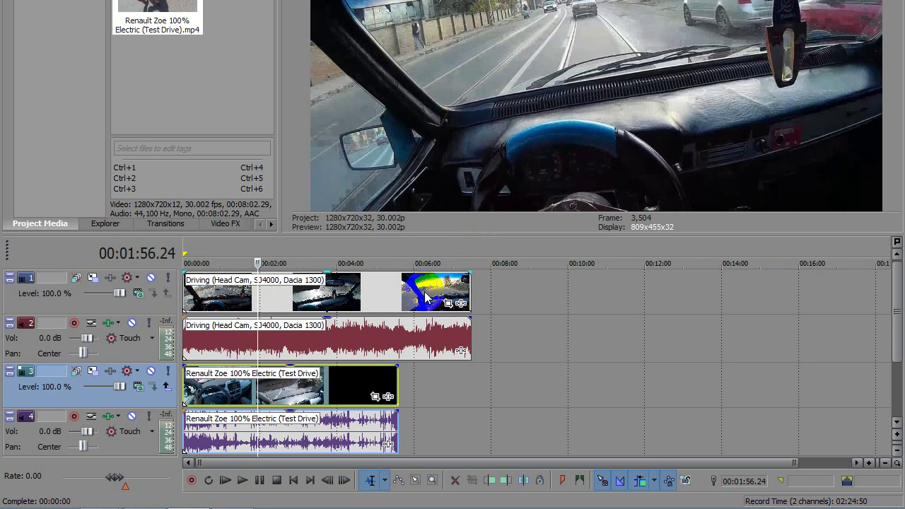
left_click_drag(469, 284, 407, 298)
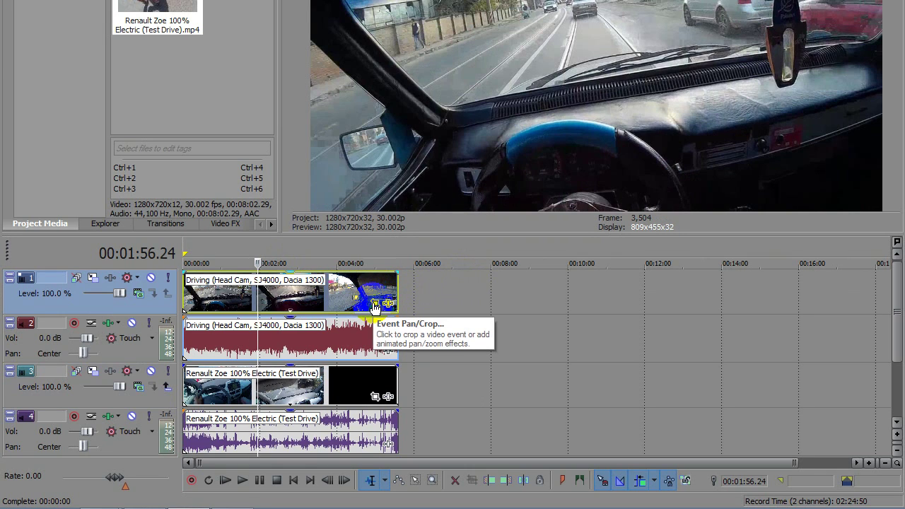
- In the Driving clip's Pan/Crop, enable Mask and select the mask keyframe at 00:00:27.26
left_click(375, 308)
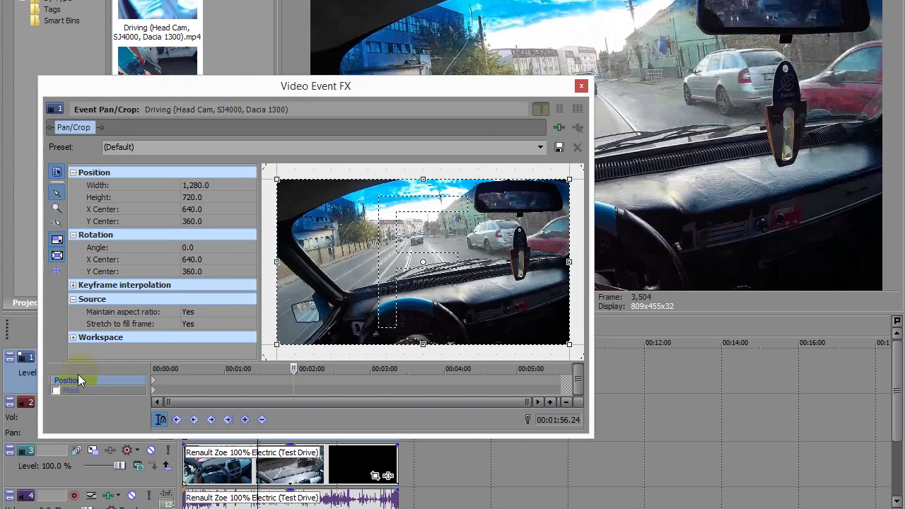
left_click(76, 392)
left_click(84, 382)
left_click(79, 390)
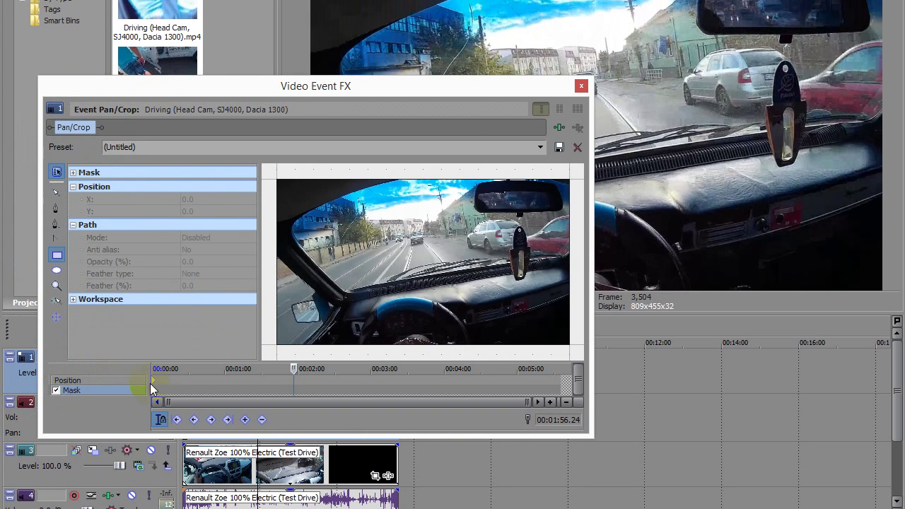
left_click(154, 394)
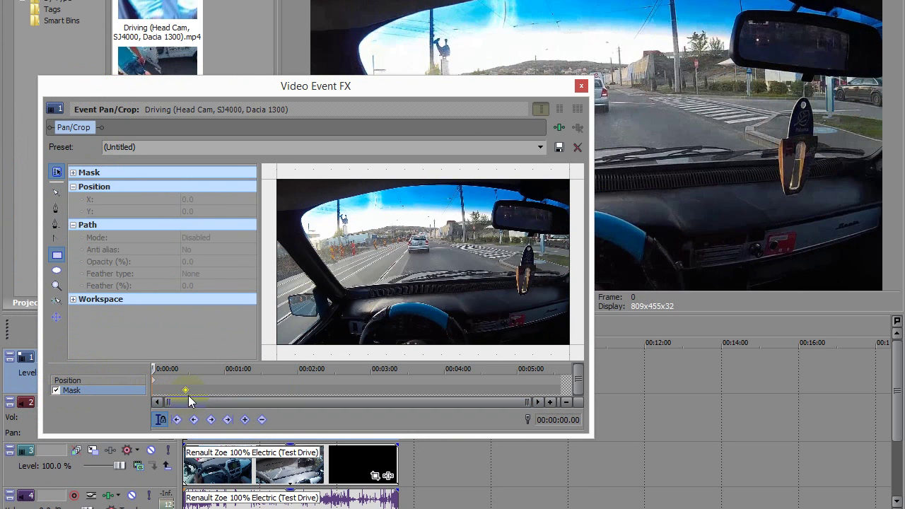
left_click(187, 396)
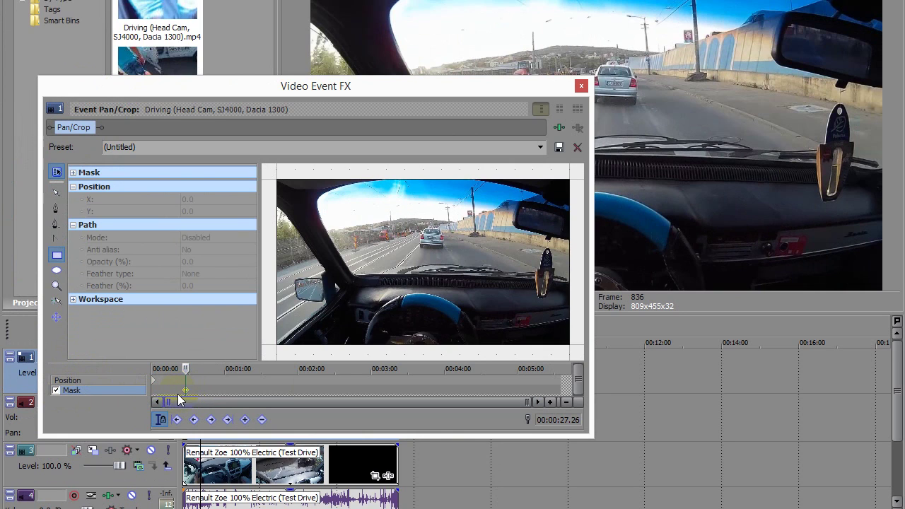
left_click(194, 393)
left_click(186, 391)
- Draw a rectangle mask over the Driving clip's left half with the Rectangle Mask Creation Tool
left_click(62, 256)
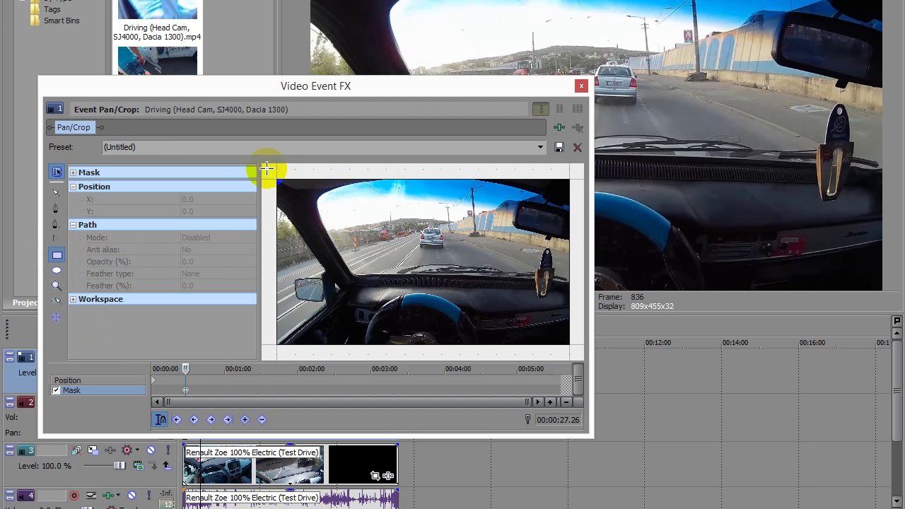
left_click_drag(267, 168, 423, 357)
scroll(379, 268, "down", 2)
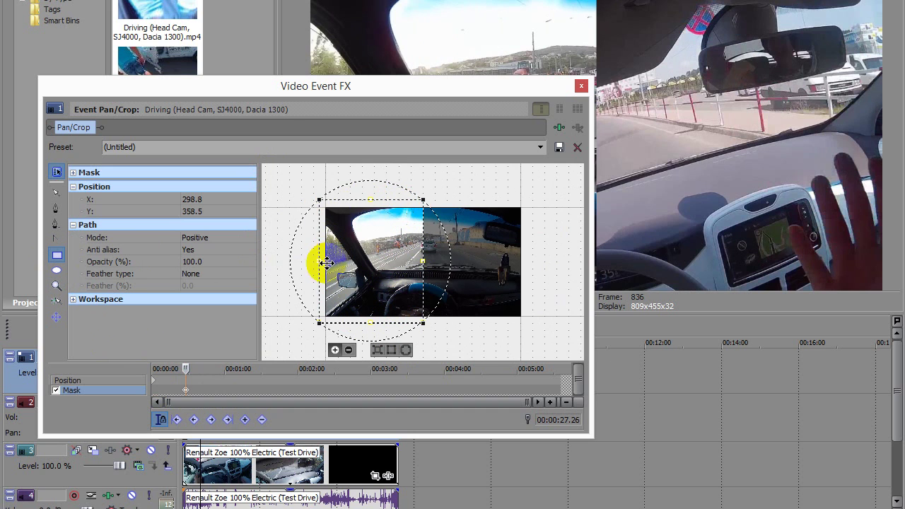
left_click_drag(327, 91, 290, 186)
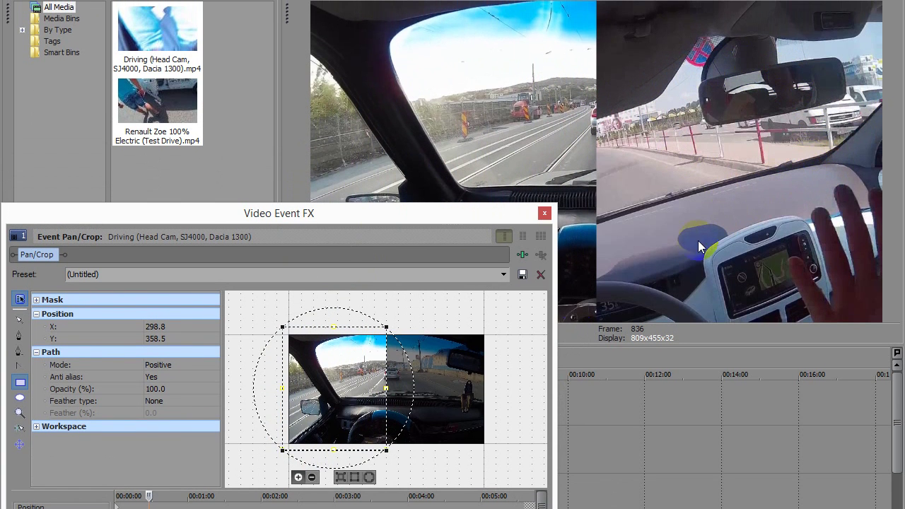
left_click_drag(461, 212, 783, 71)
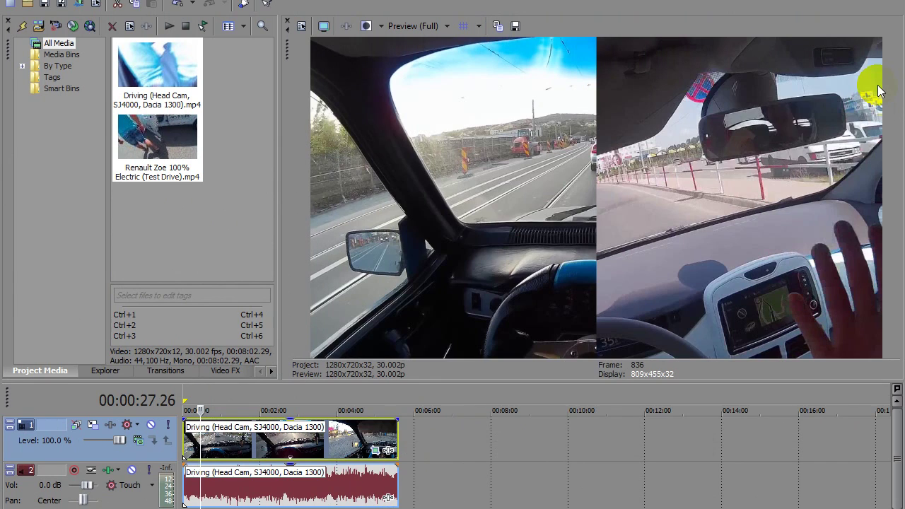
- In the Renault Zoe clip's Pan/Crop, shift the frame so X Center reads 0.0
left_click(496, 272)
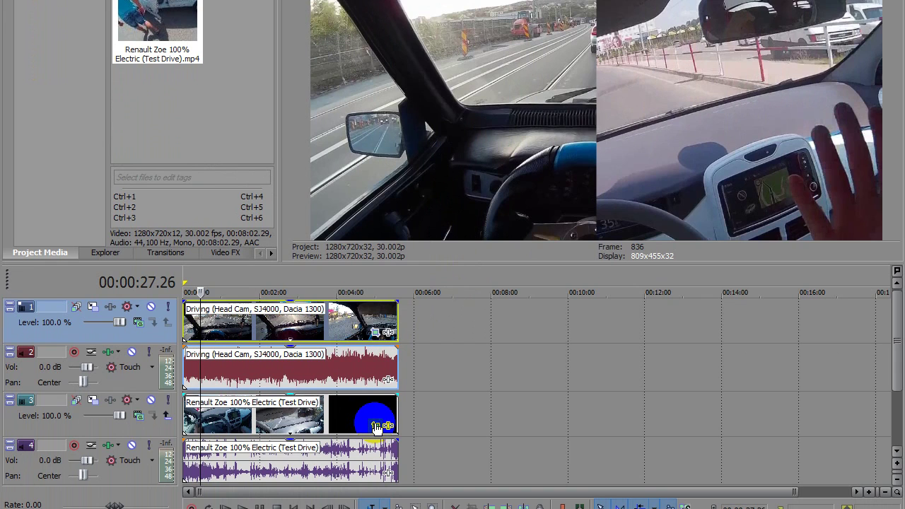
left_click(375, 425)
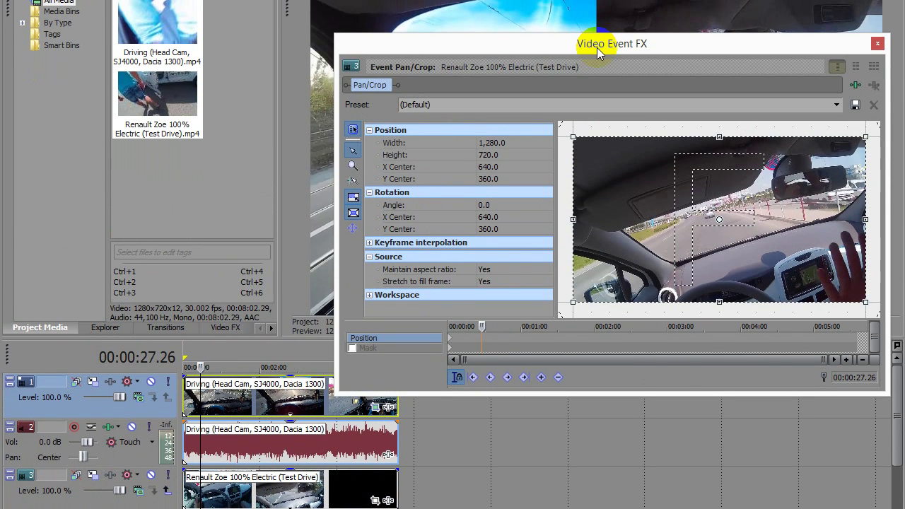
left_click_drag(599, 45, 371, 68)
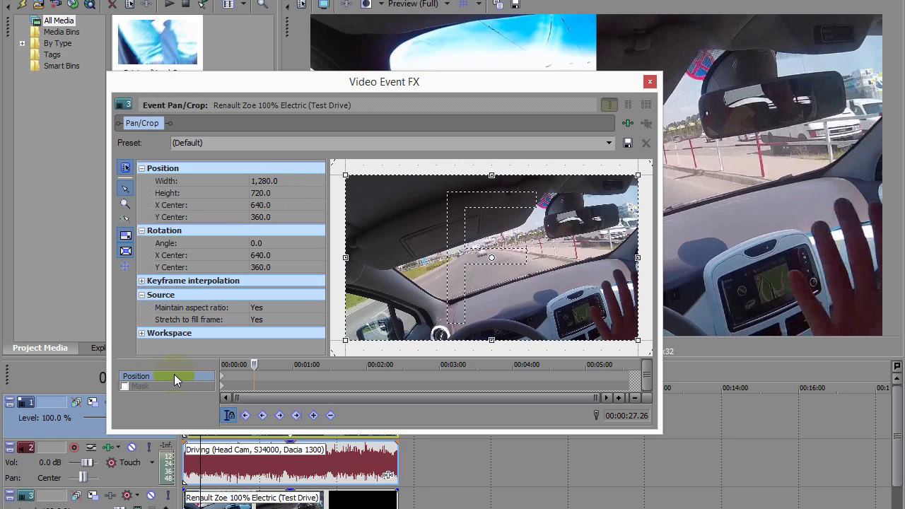
left_click(242, 390)
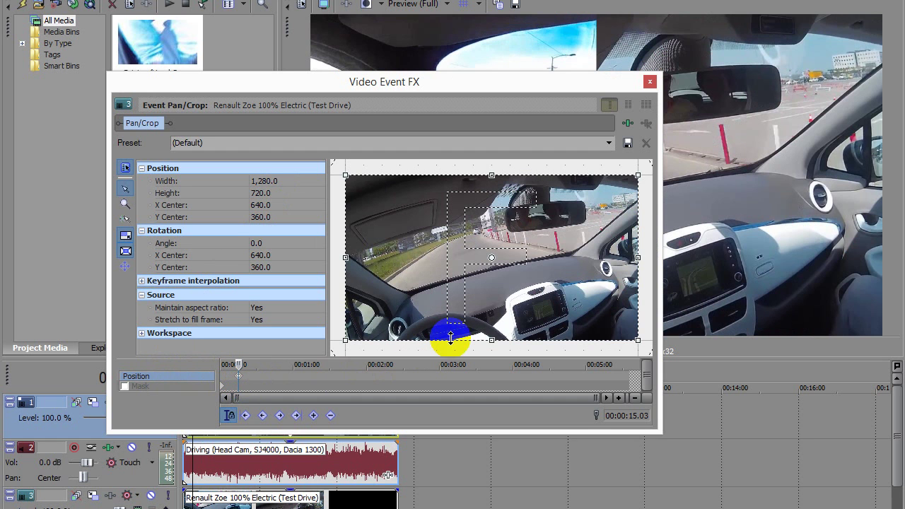
left_click_drag(526, 257, 412, 260)
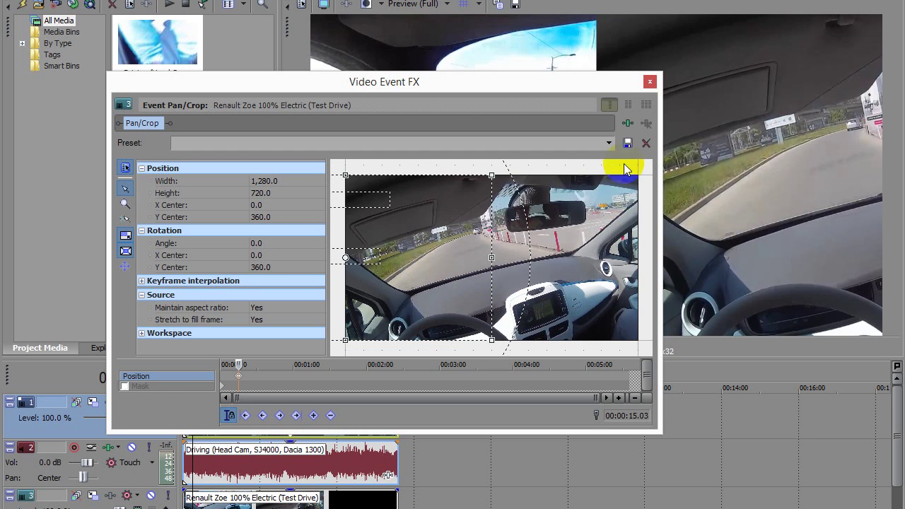
- Close Pan/Crop and preview the split screen at 0:00:44, 0:01:05 and 0:01:23
left_click(649, 82)
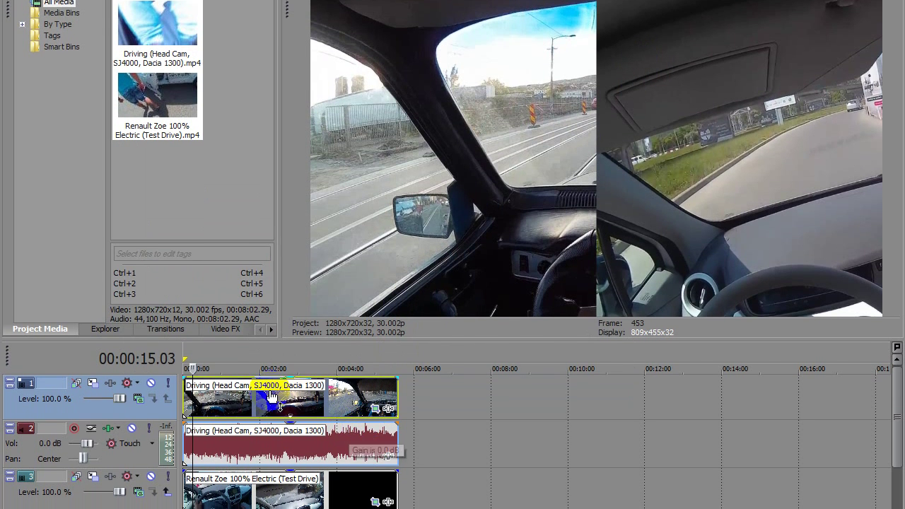
left_click(212, 351)
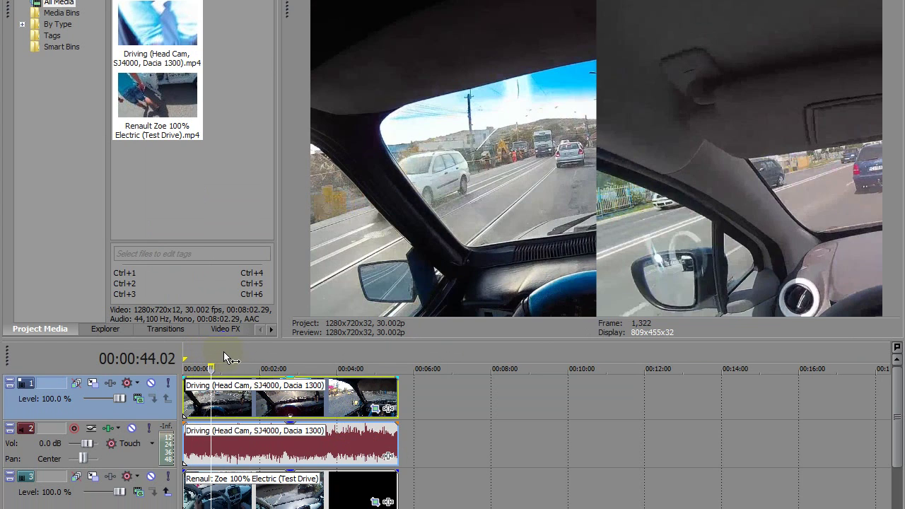
left_click(223, 351)
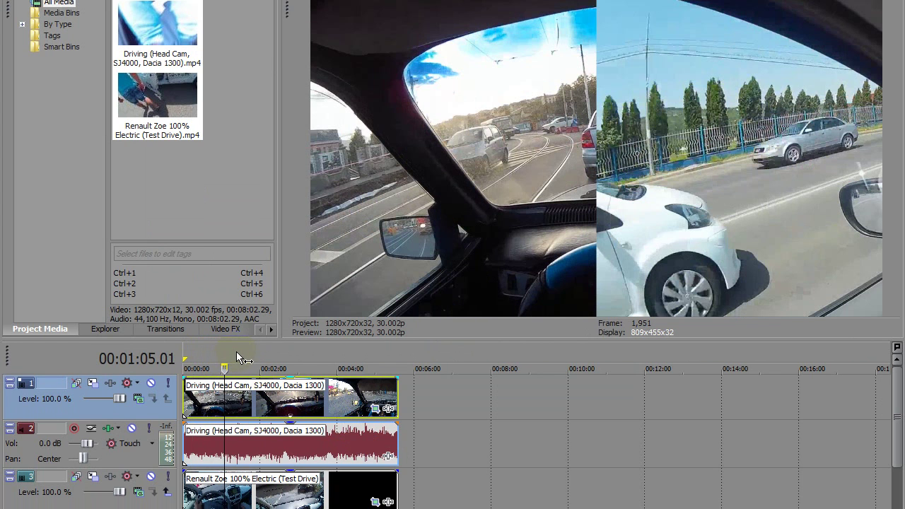
left_click(236, 352)
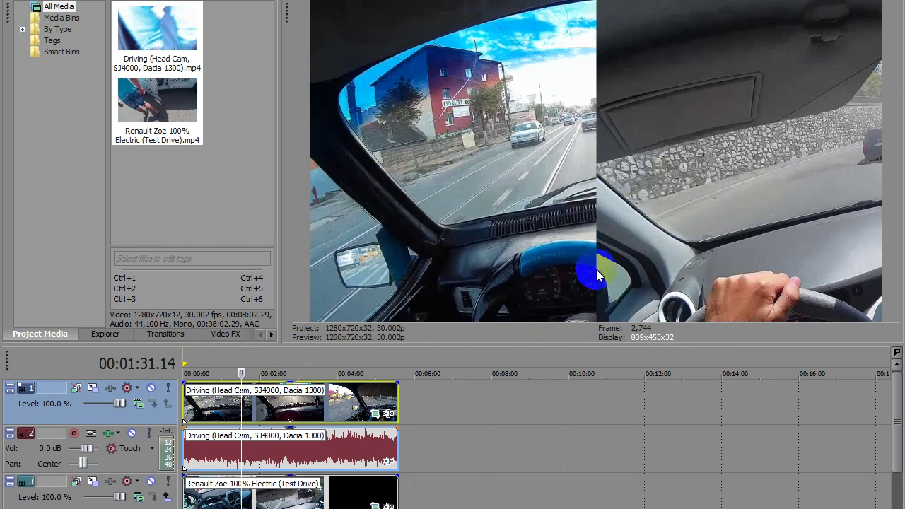
- At the Driving clip's 0:00:27.26 mask keyframe, nudge the mask X from 288.0 to 295.7
left_click(375, 418)
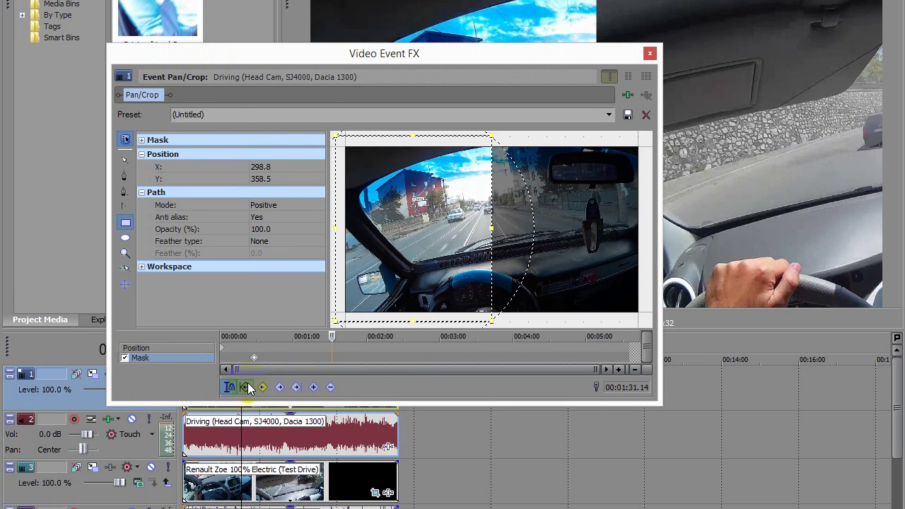
left_click(255, 357)
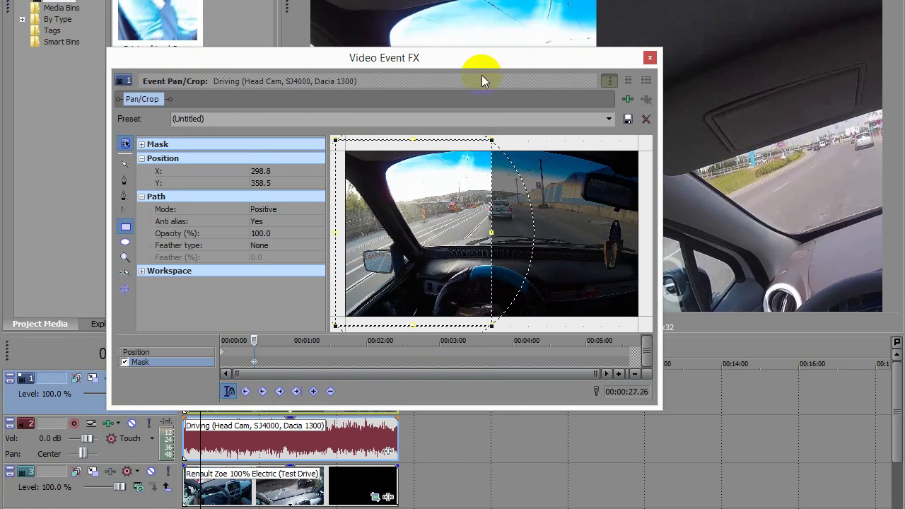
left_click_drag(478, 55, 358, 132)
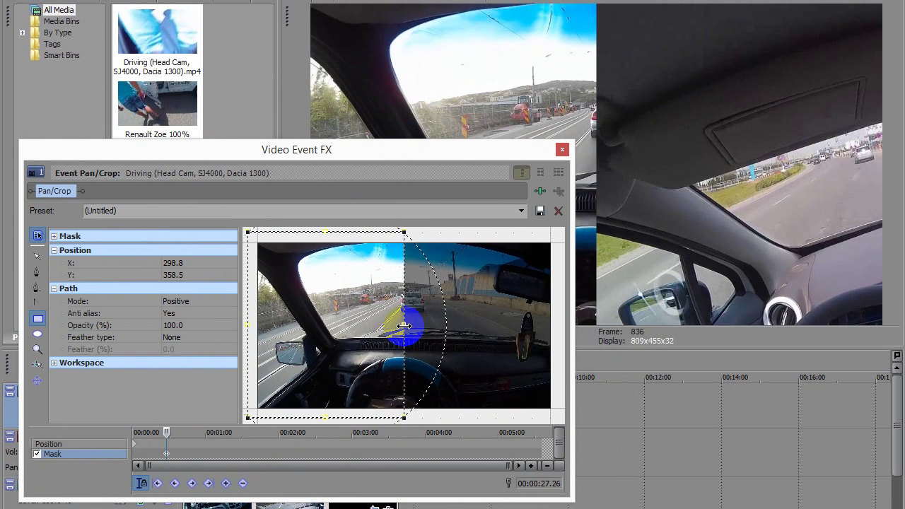
mouse_move(404, 325)
left_mouse_down()
mouse_move(386, 326)
mouse_move(419, 327)
mouse_move(400, 329)
left_mouse_up()
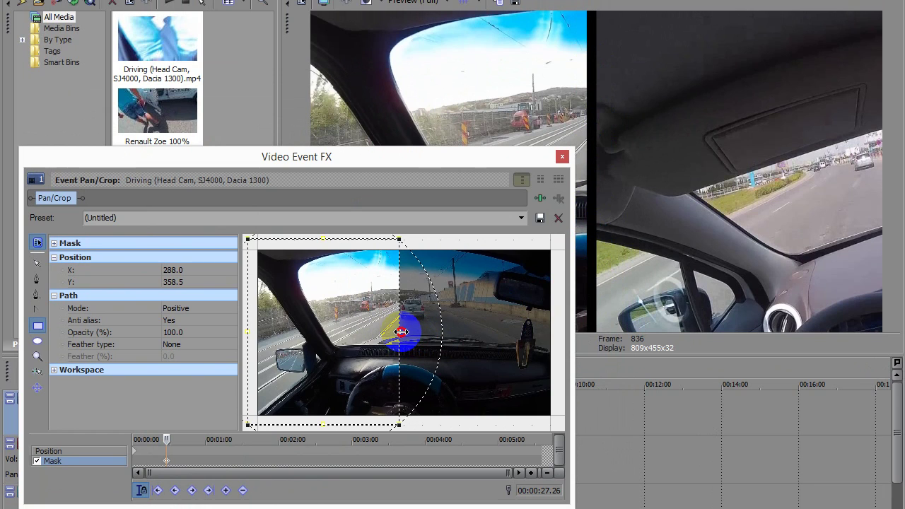
left_click_drag(401, 332, 403, 332)
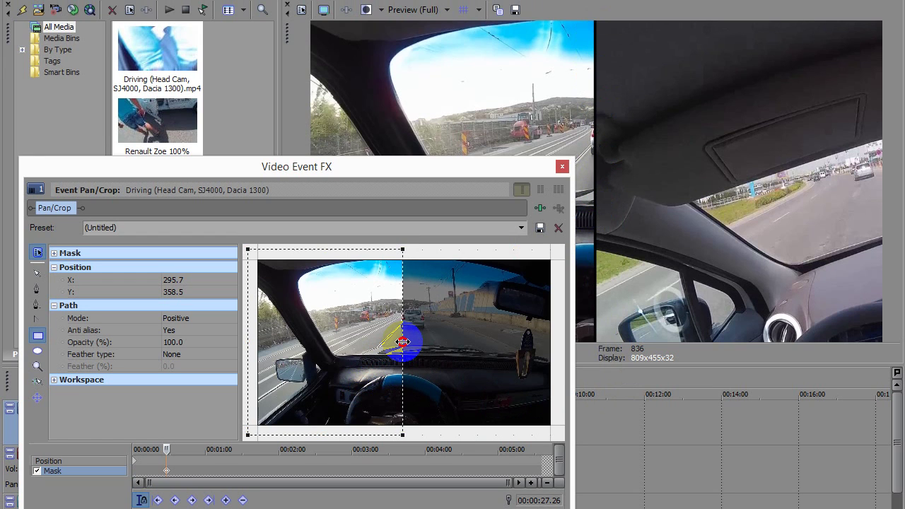
- Close the Pan/Crop window and play back the Driving and Renault Zoe halves split by a black line
left_click(562, 166)
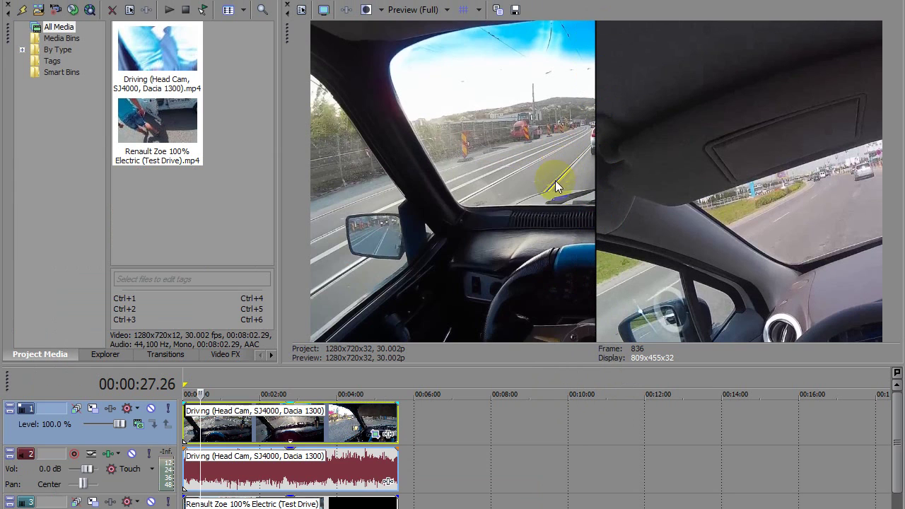
key("space")
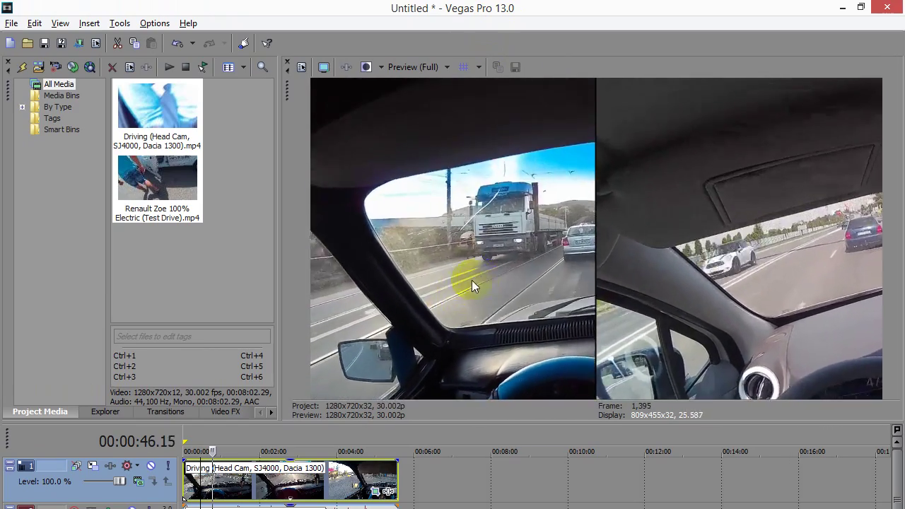
left_click(679, 278)
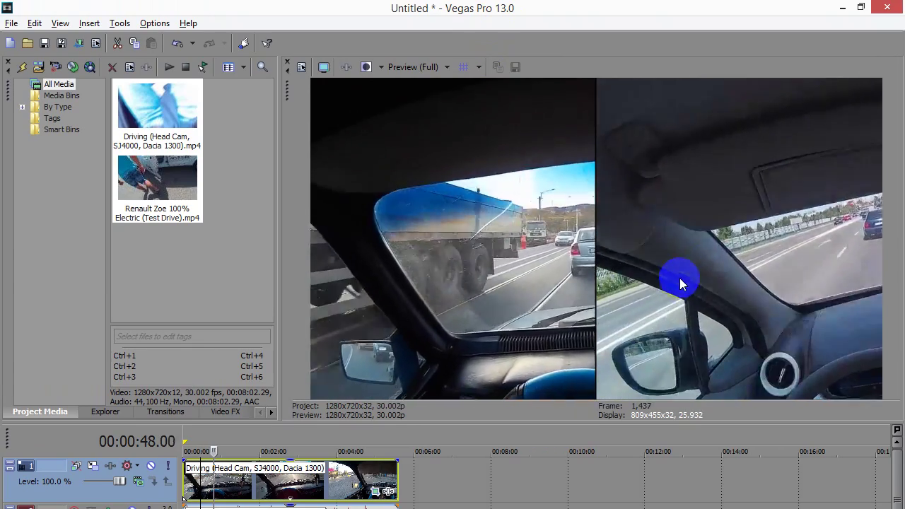
left_click(714, 277)
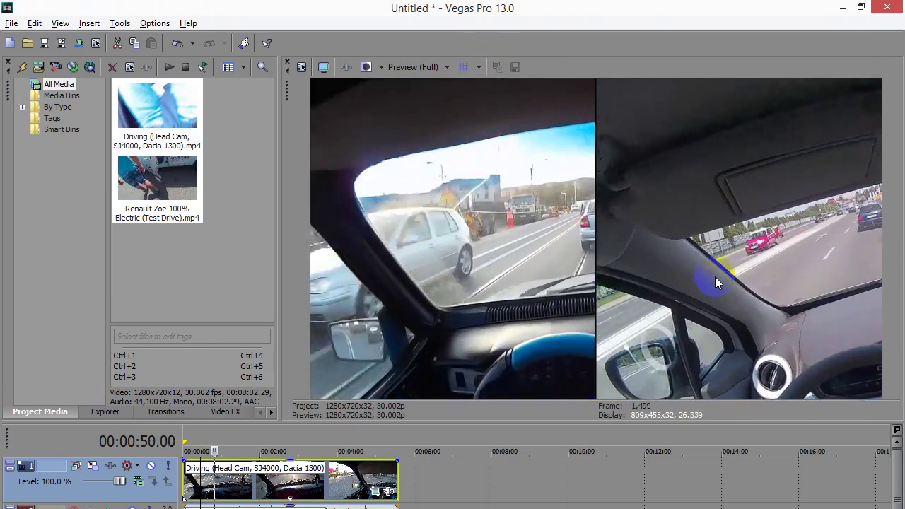